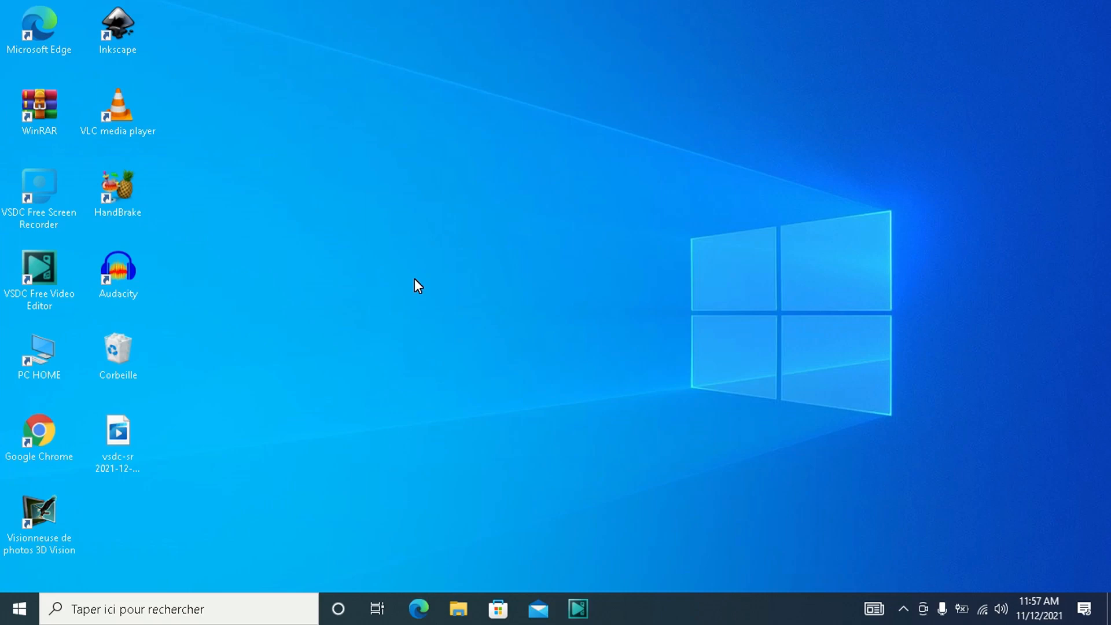
- Check for new updates on the Windows Update page of Settings, and close the window
click(19, 609)
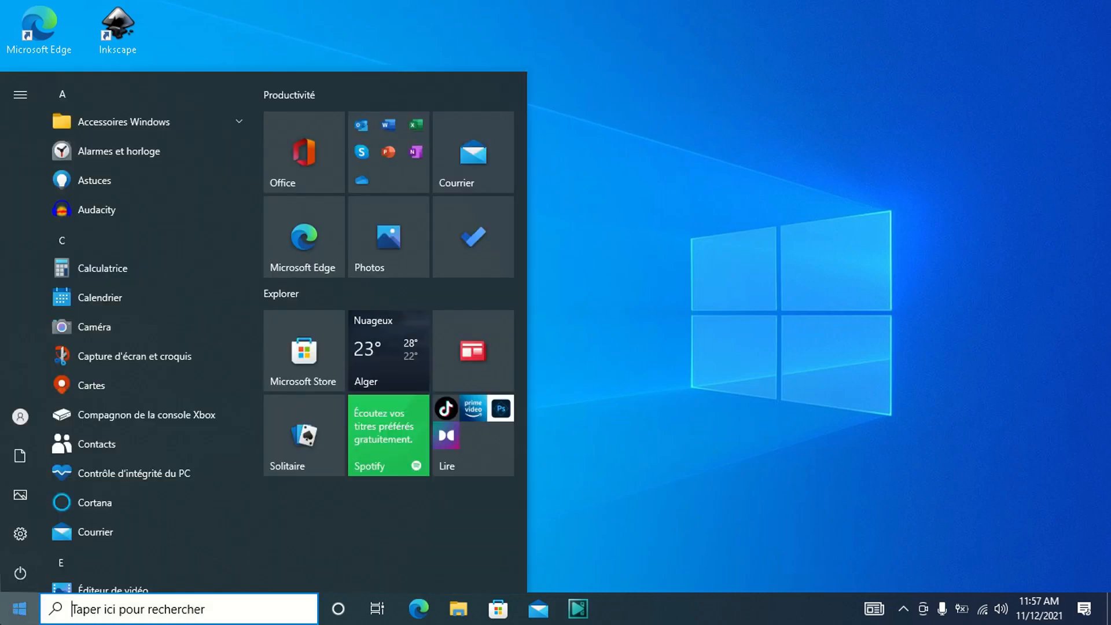
mouse_move(22, 540)
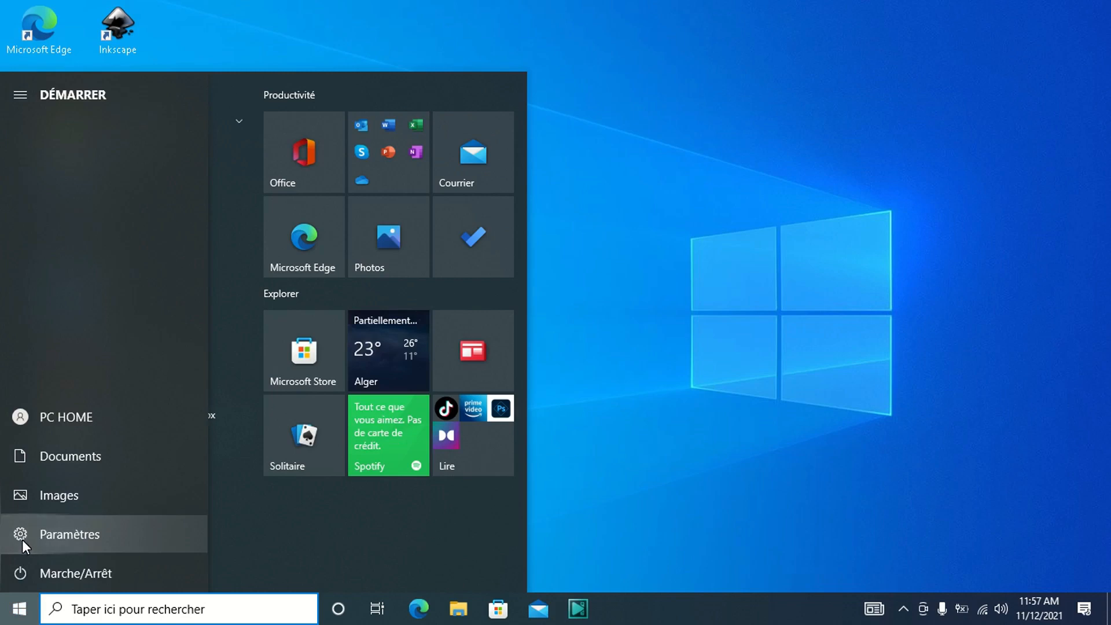
click(22, 539)
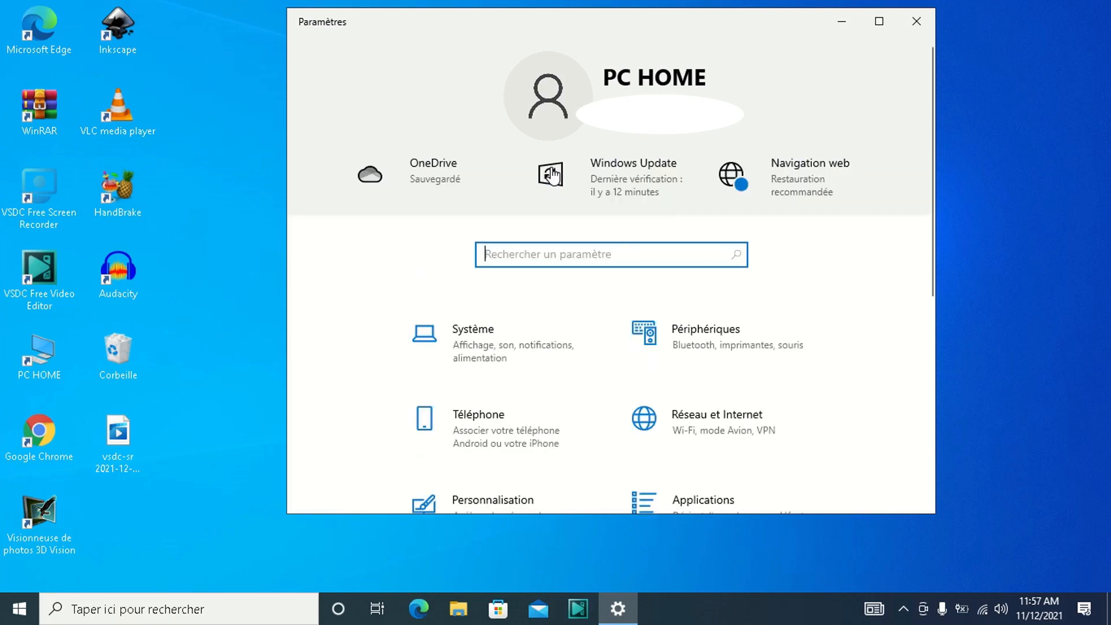
click(615, 183)
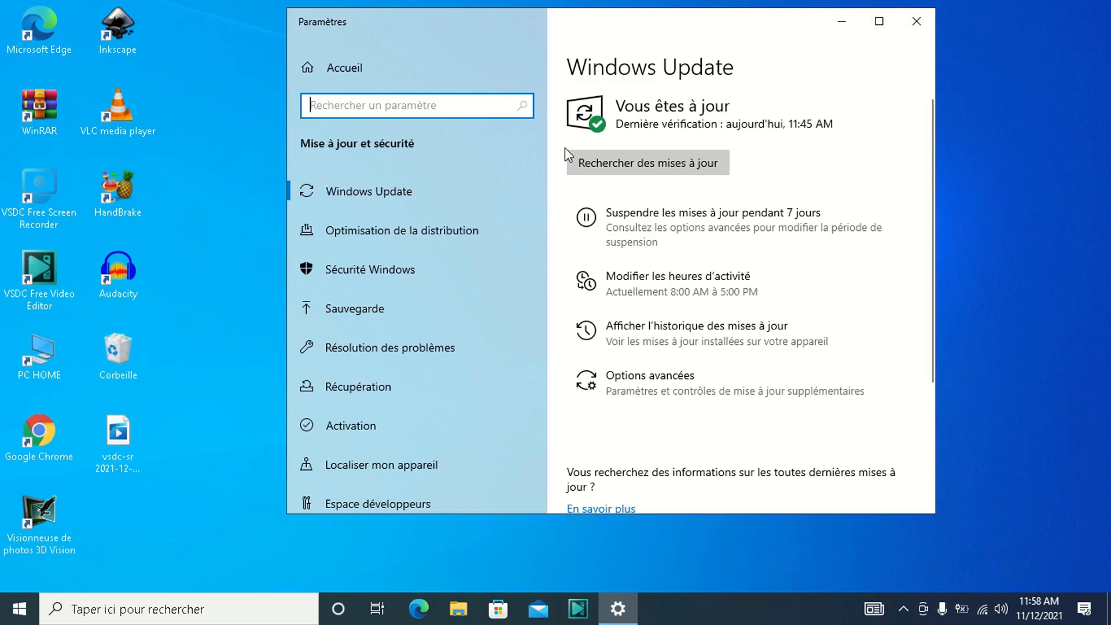
click(647, 168)
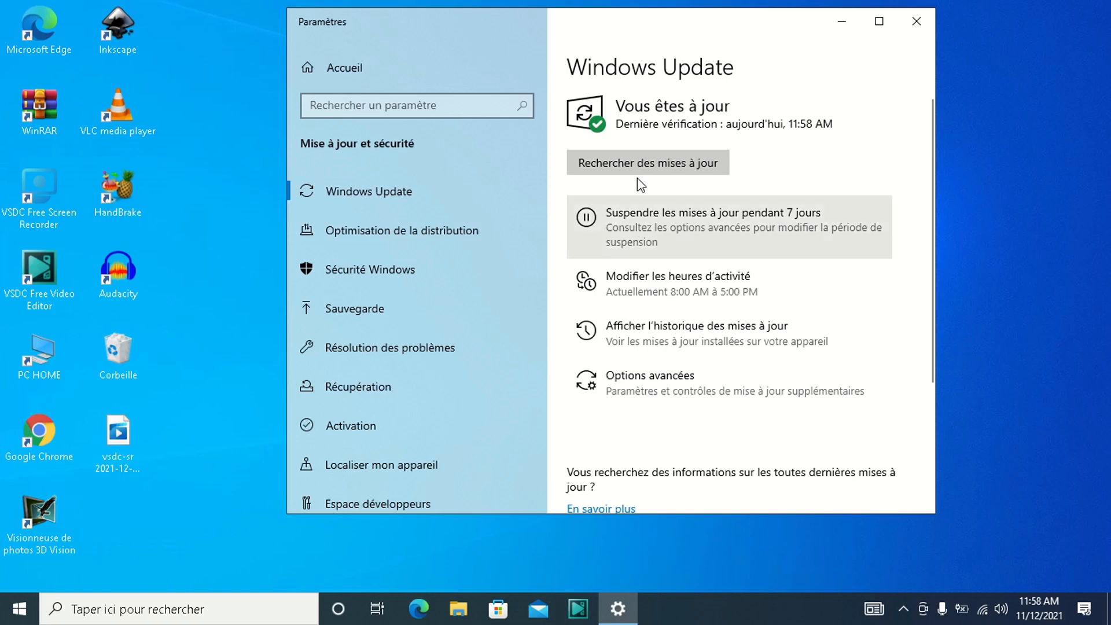
click(916, 23)
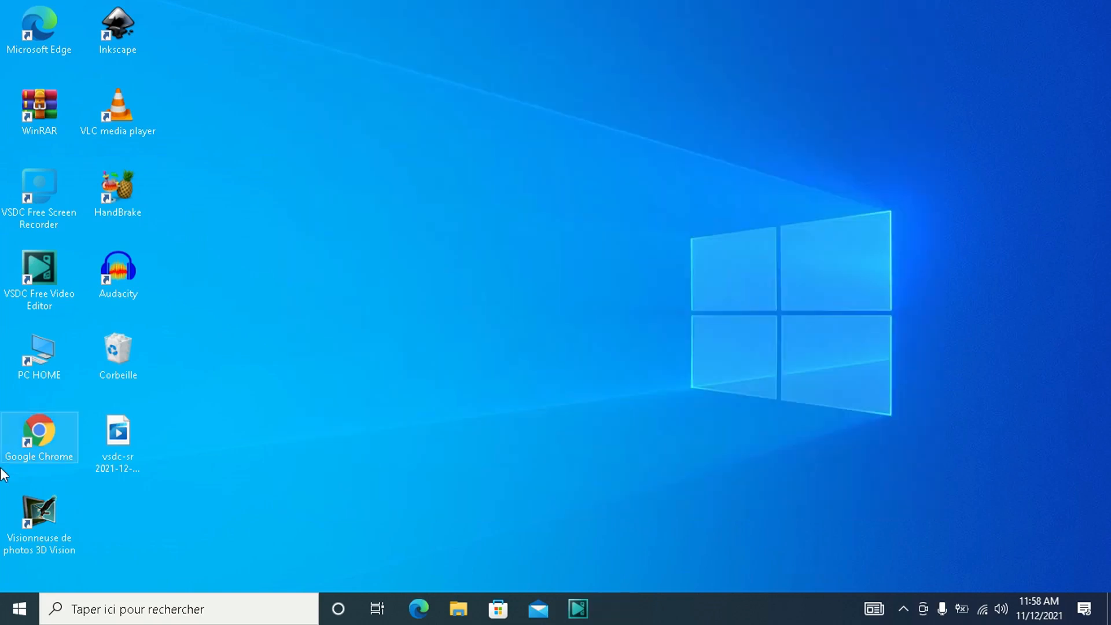
click(20, 613)
mouse_move(66, 542)
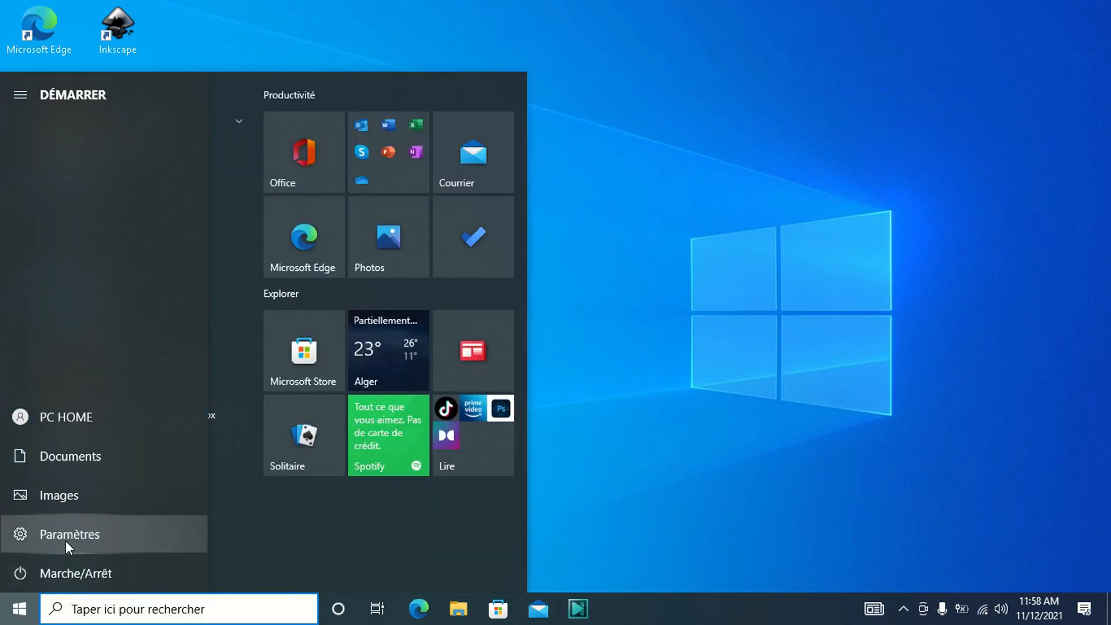
click(744, 355)
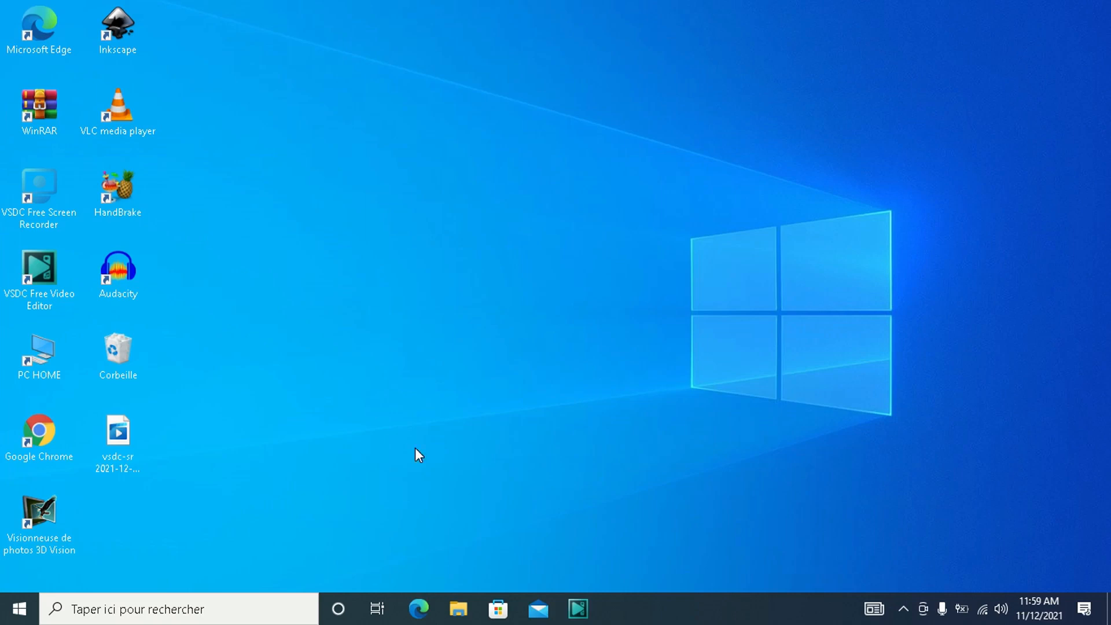
- Open the scan options (Options d'analyse) of virus and threat protection in Windows Security
click(20, 611)
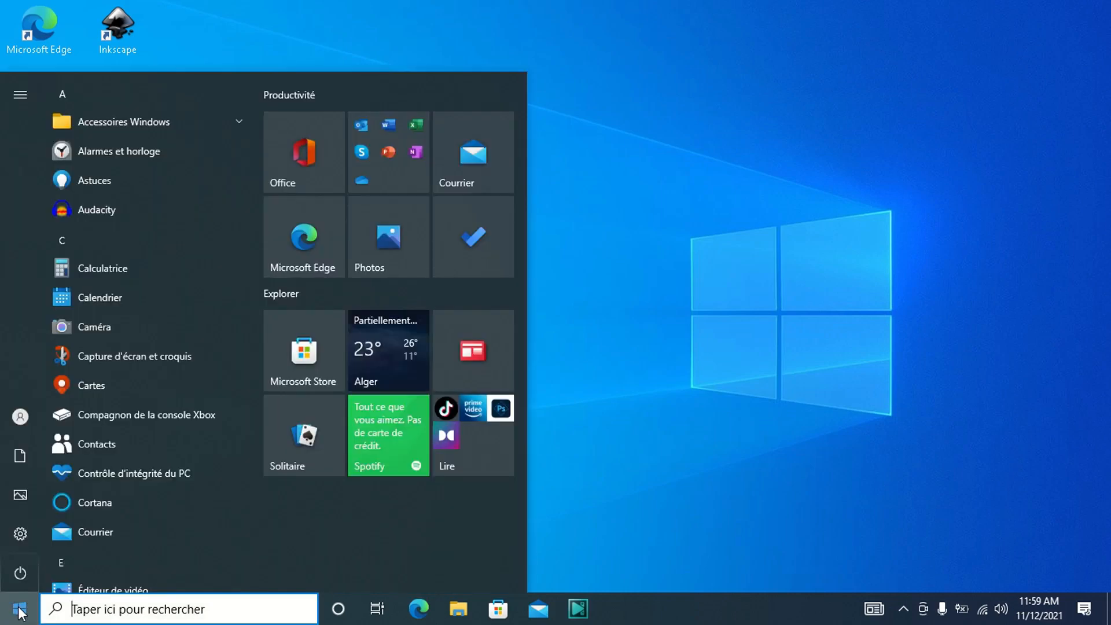
click(105, 617)
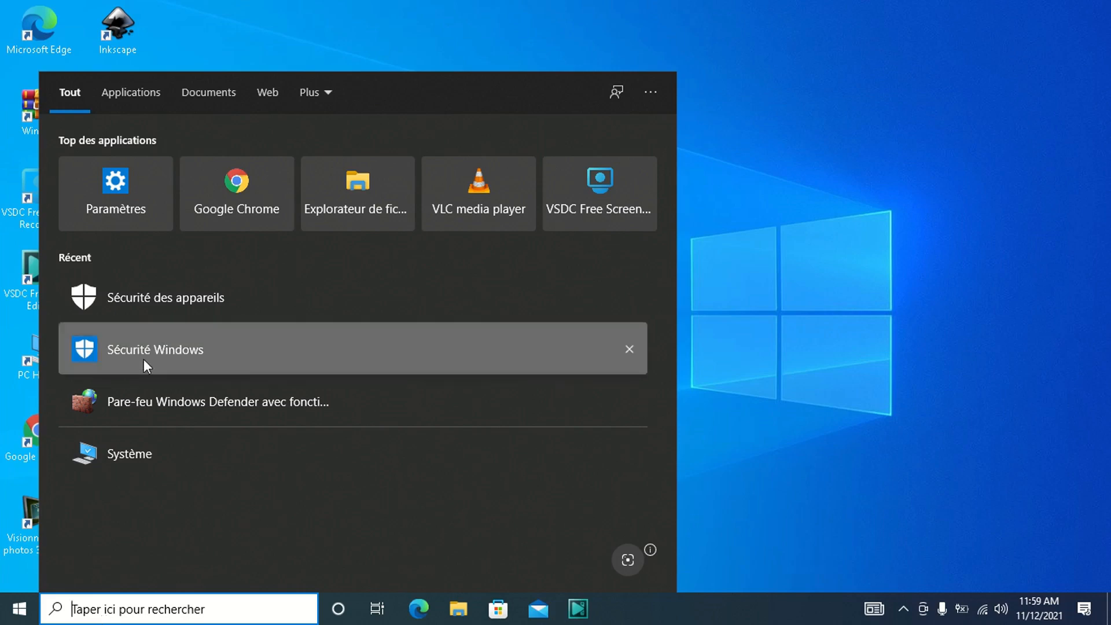
click(144, 360)
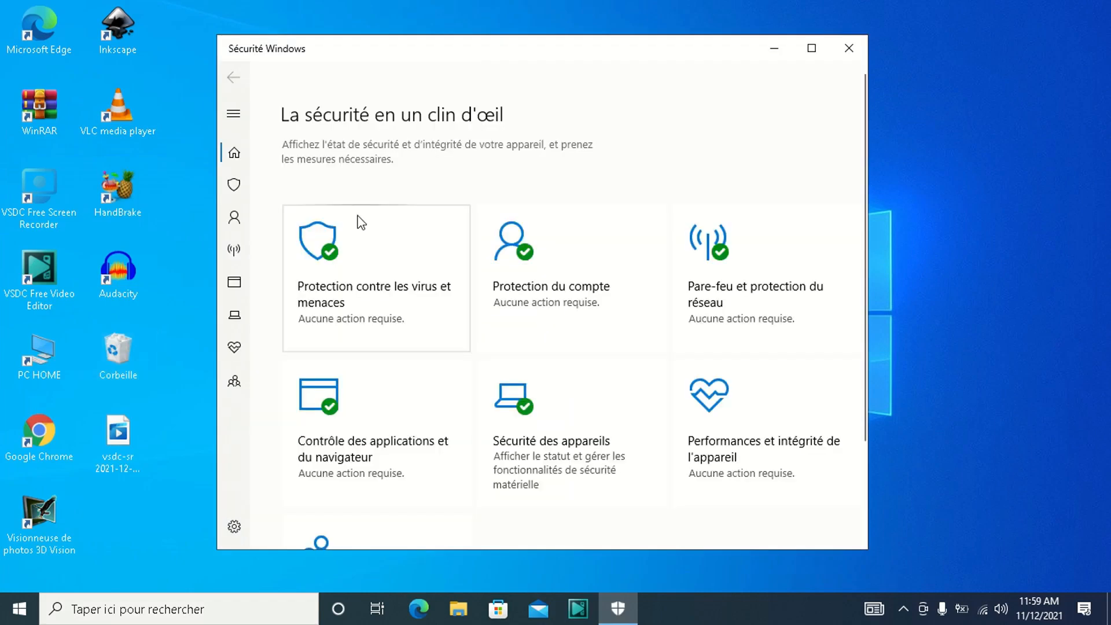
click(234, 189)
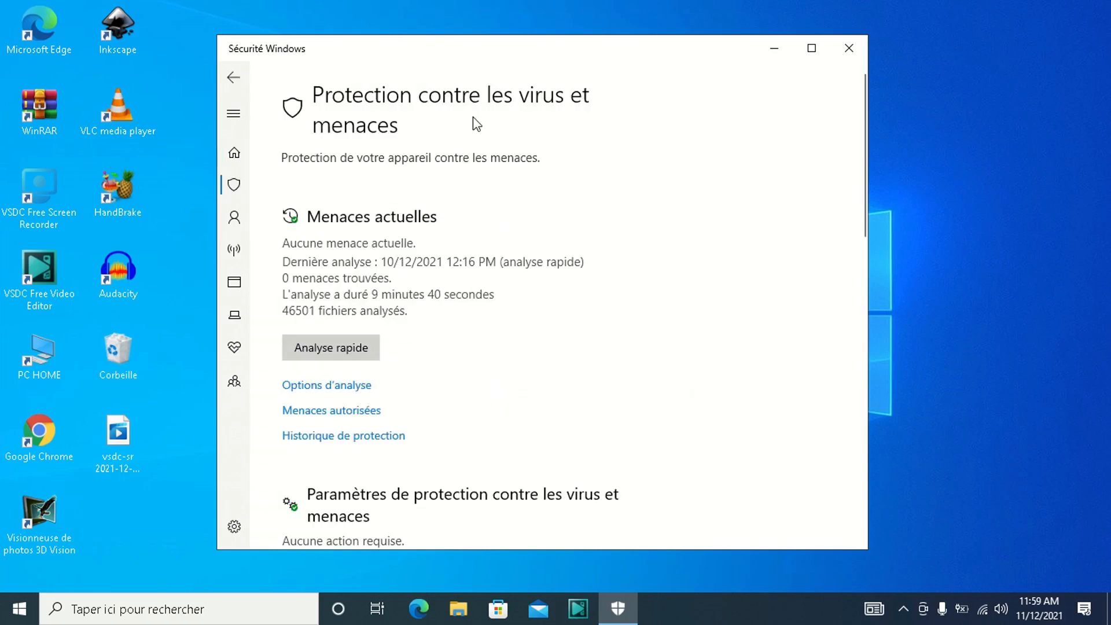
click(361, 383)
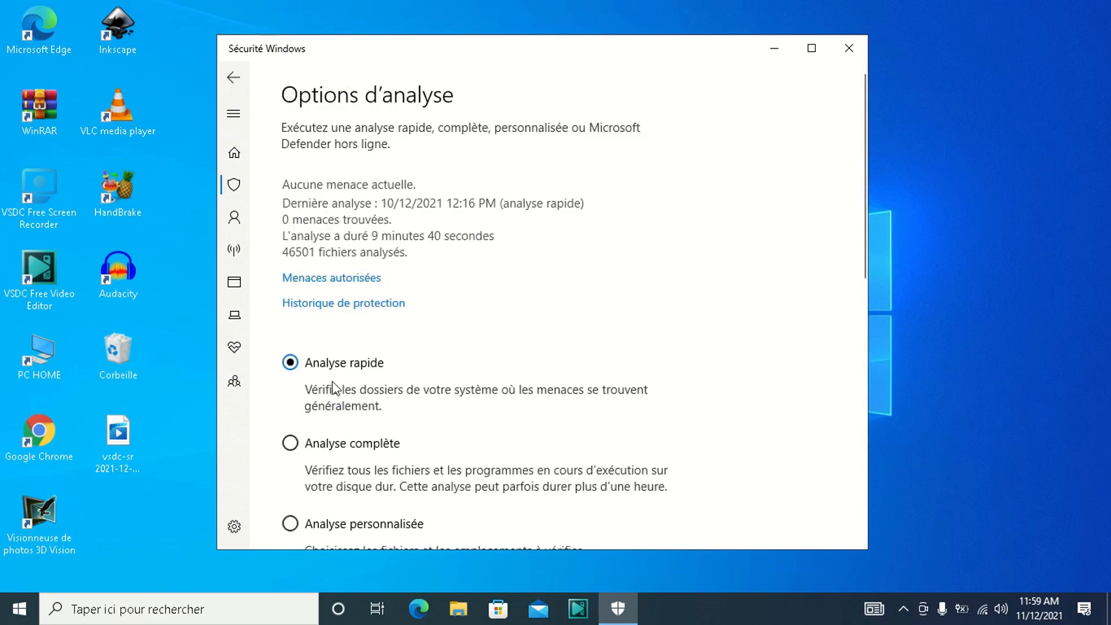
- Choose the full scan (Analyse complète) as the scan type and close Windows Security
click(290, 444)
scroll(842, 327, down, 3)
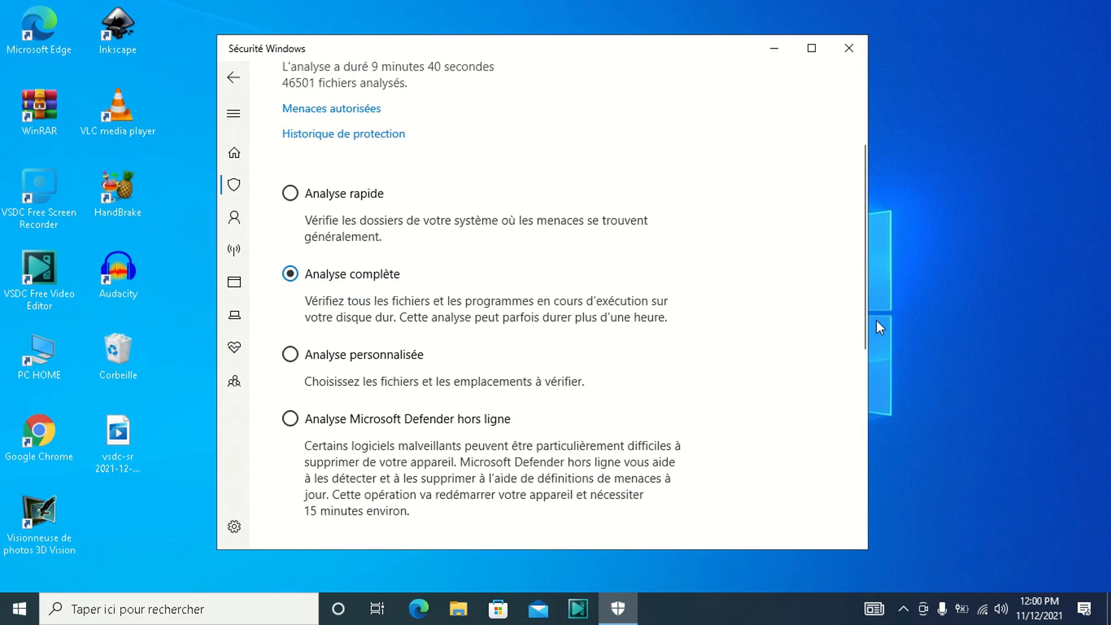
scroll(857, 325, down, 2)
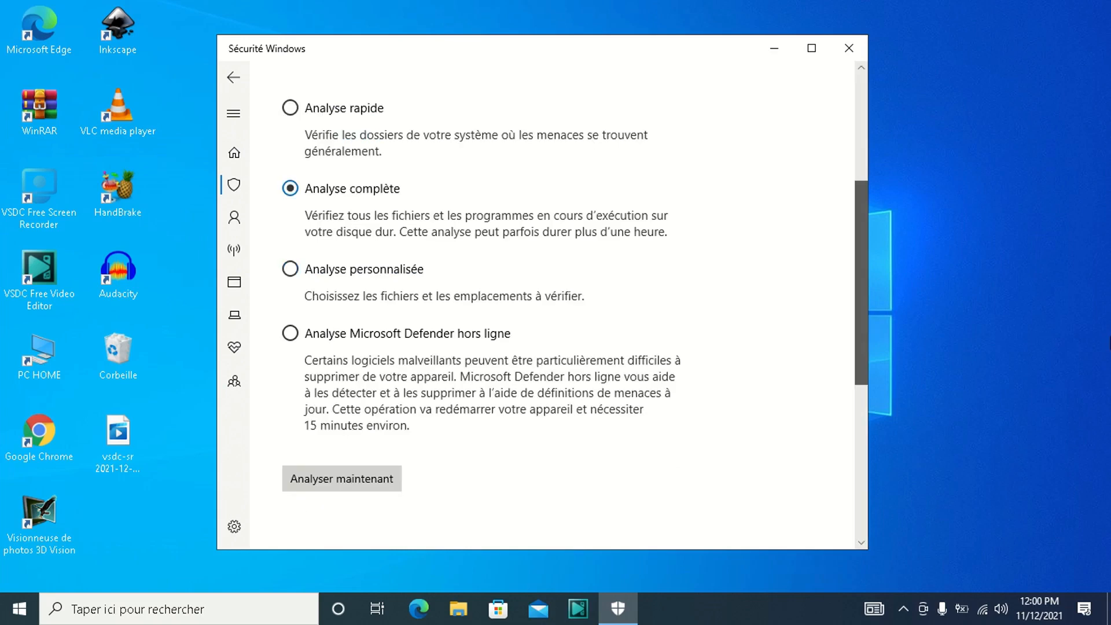
scroll(1106, 305, down, 2)
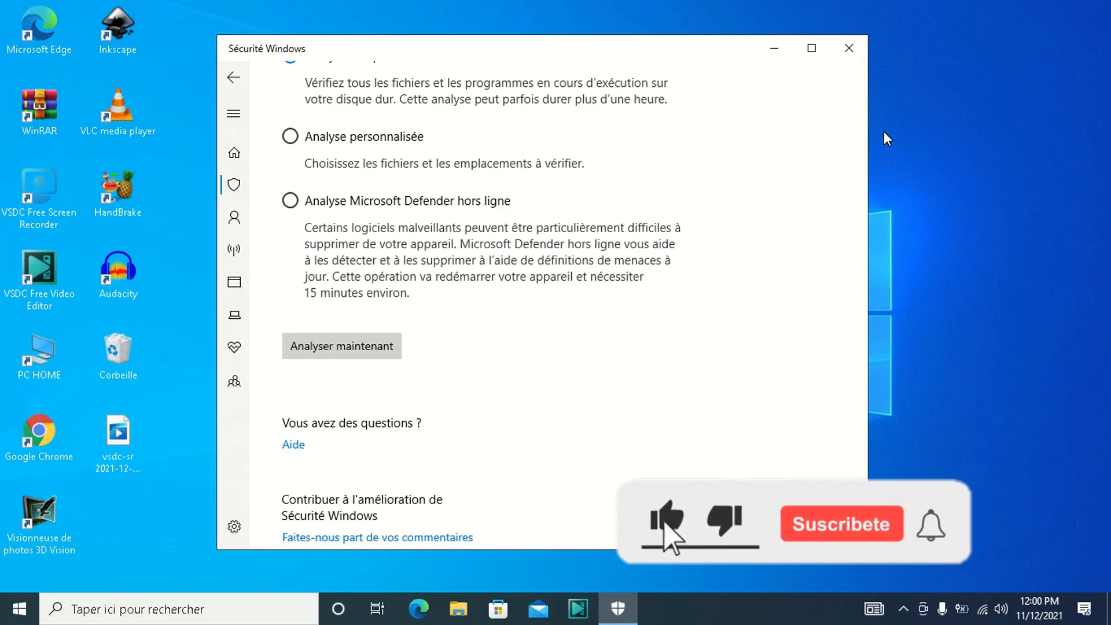
click(849, 48)
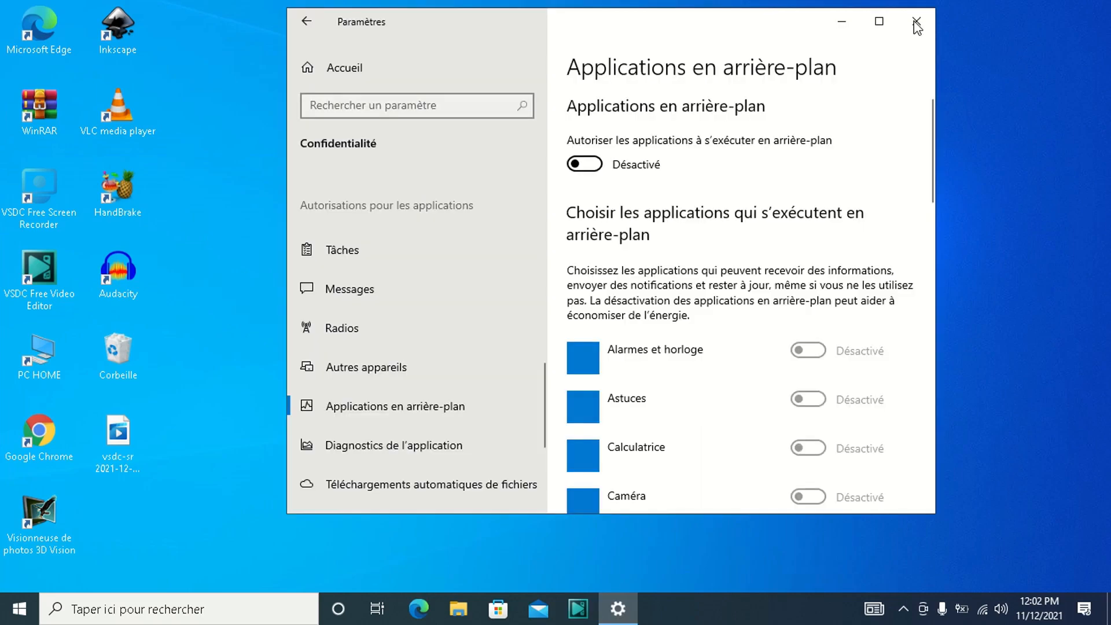
- Reopen Settings and show the background apps page (Applications en arrière-plan) under Confidentialité
click(917, 26)
click(17, 611)
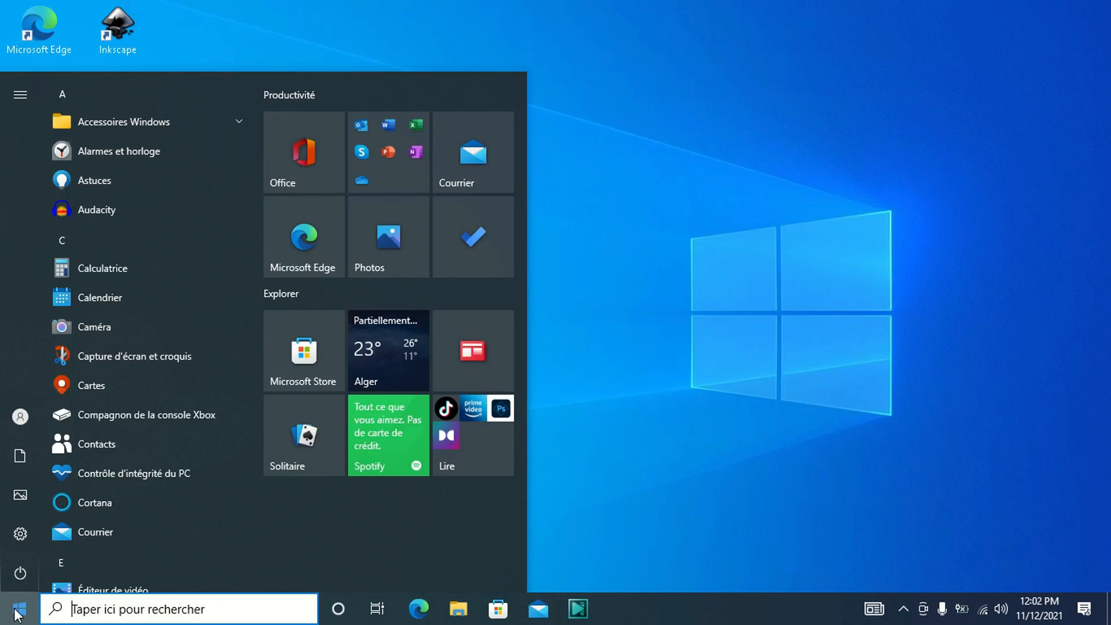
click(28, 537)
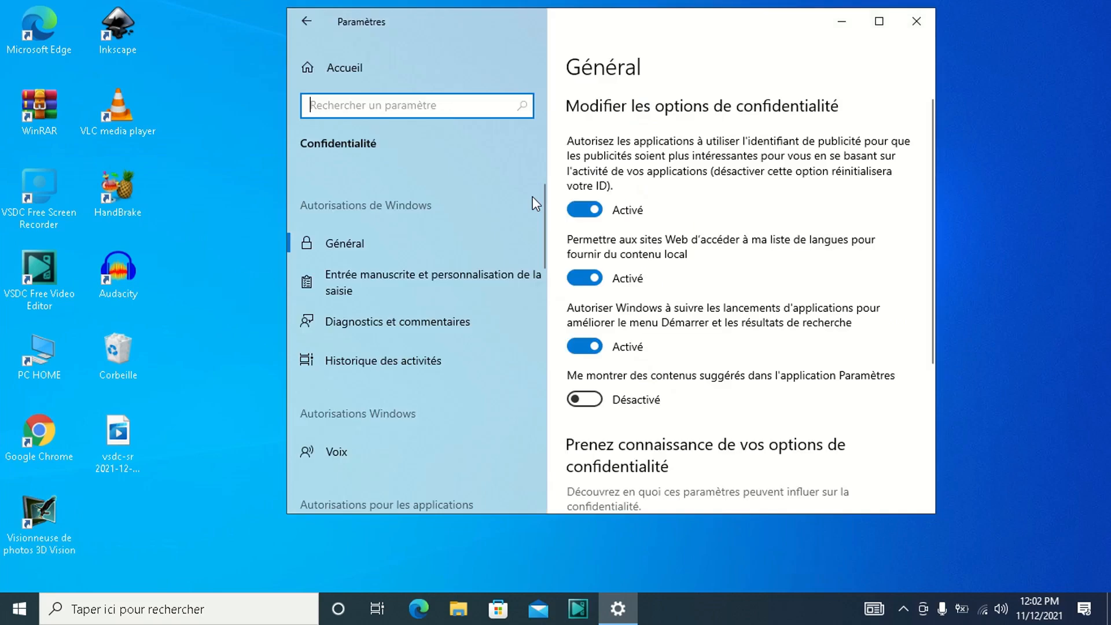
drag(540, 196, 540, 391)
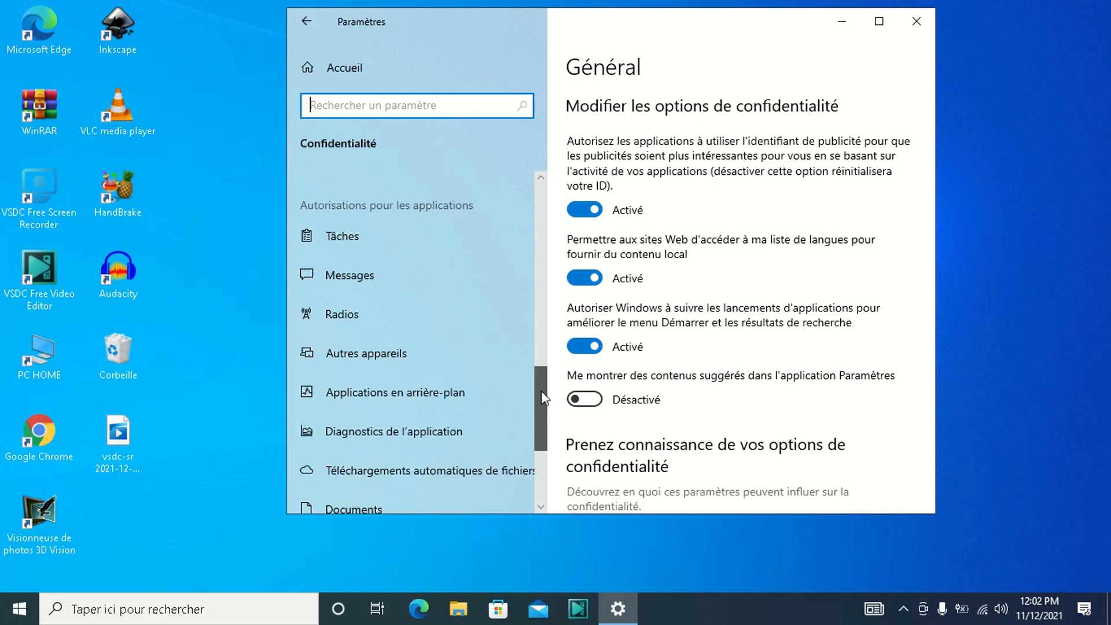
click(393, 391)
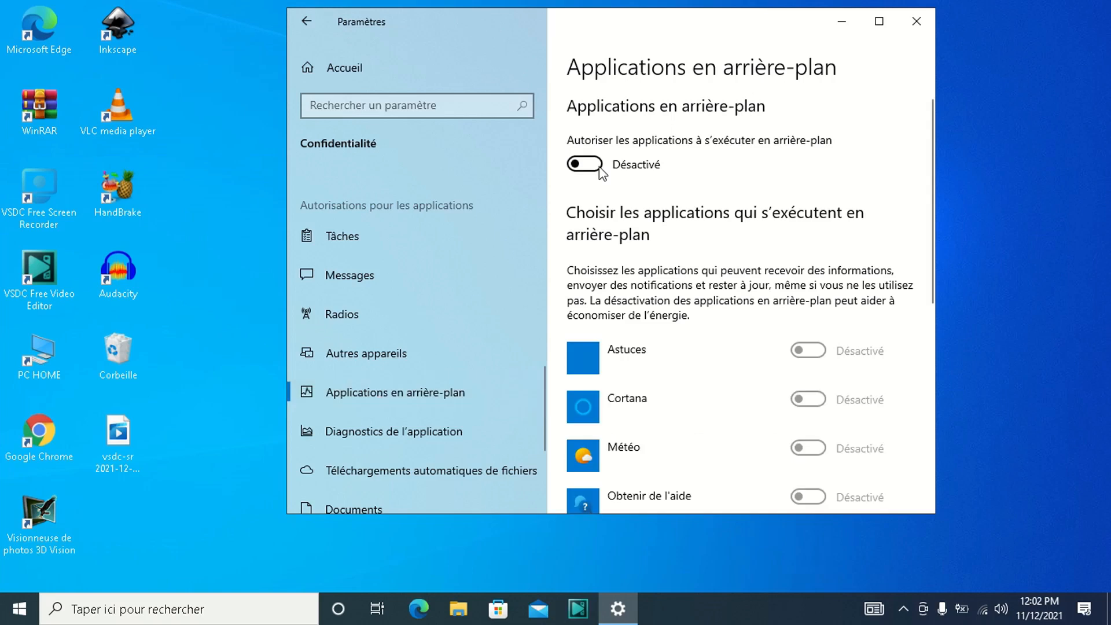
- Switch the permission for apps to run in the background on and back off, and look through the app list
click(585, 165)
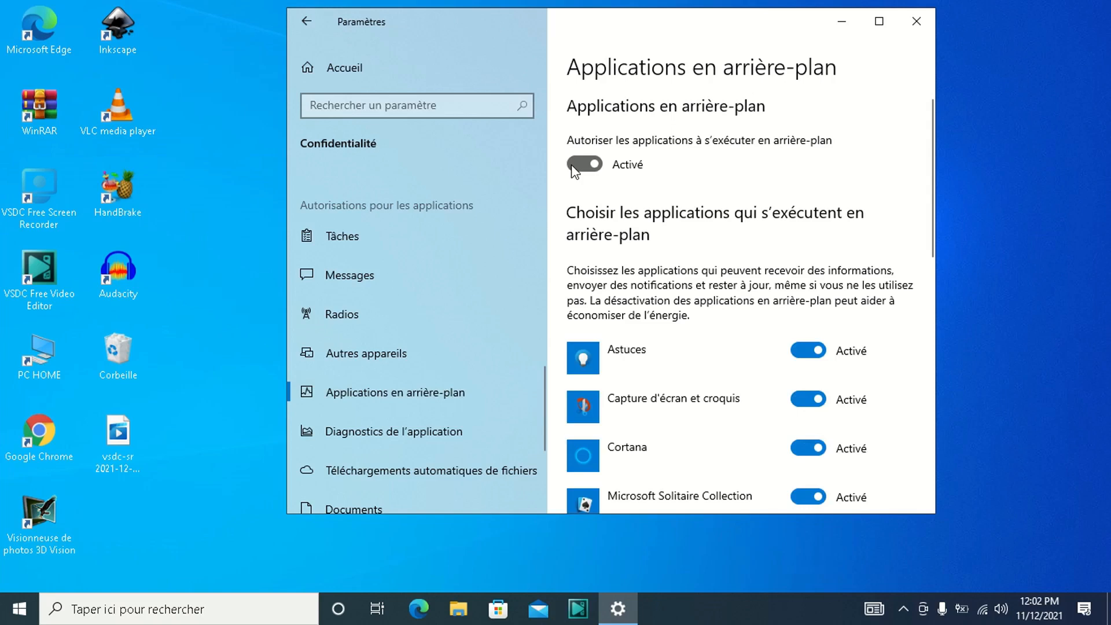
click(574, 171)
scroll(933, 184, down, 1)
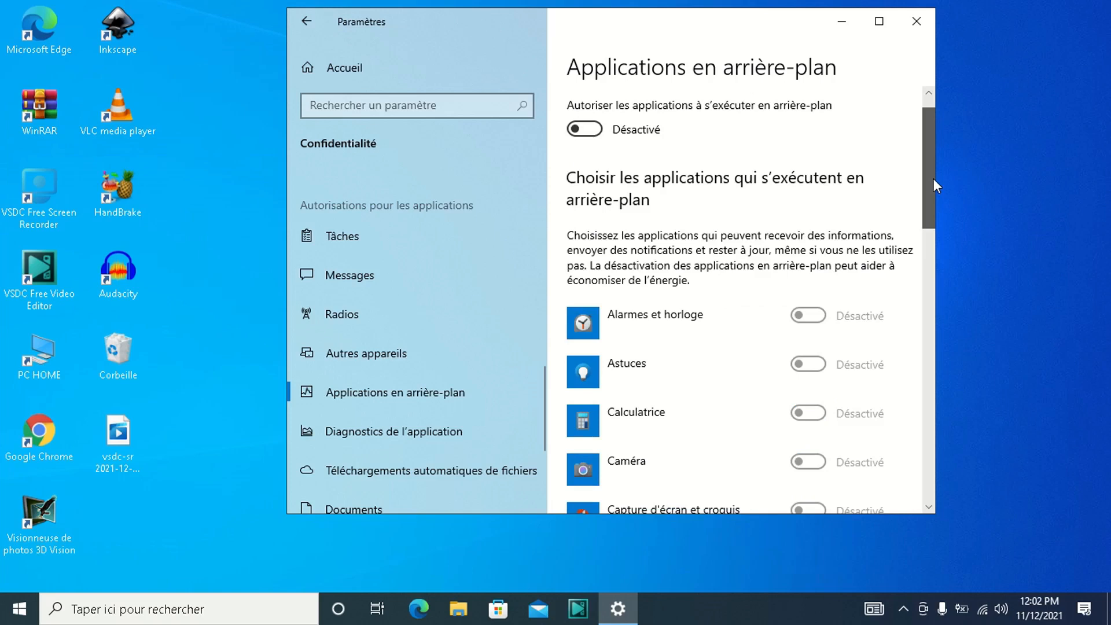
drag(934, 180, 934, 199)
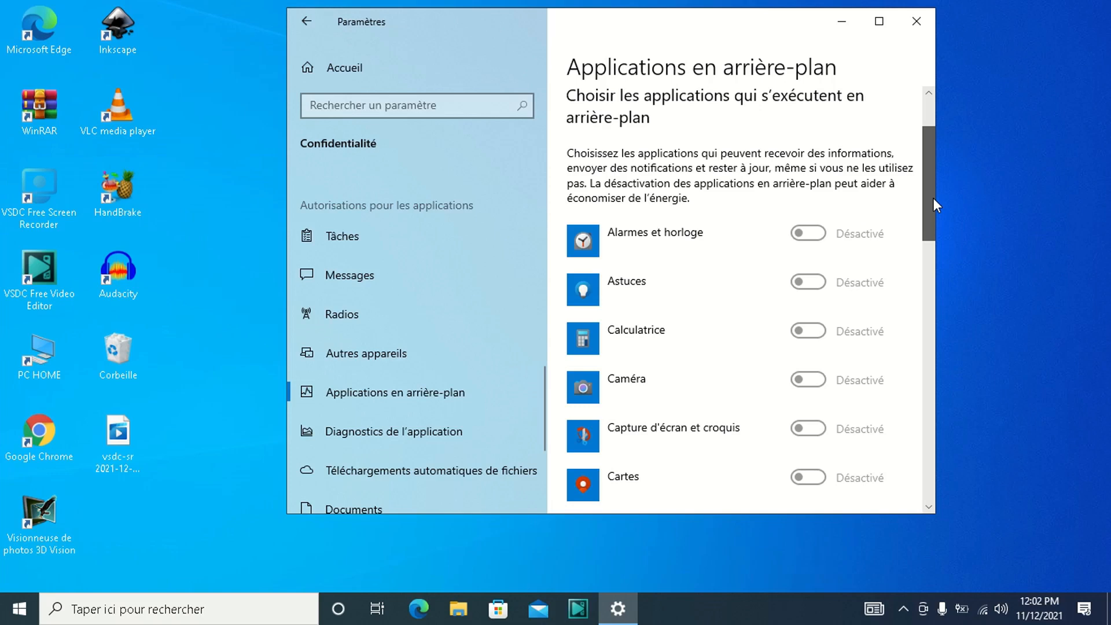
drag(934, 198, 932, 232)
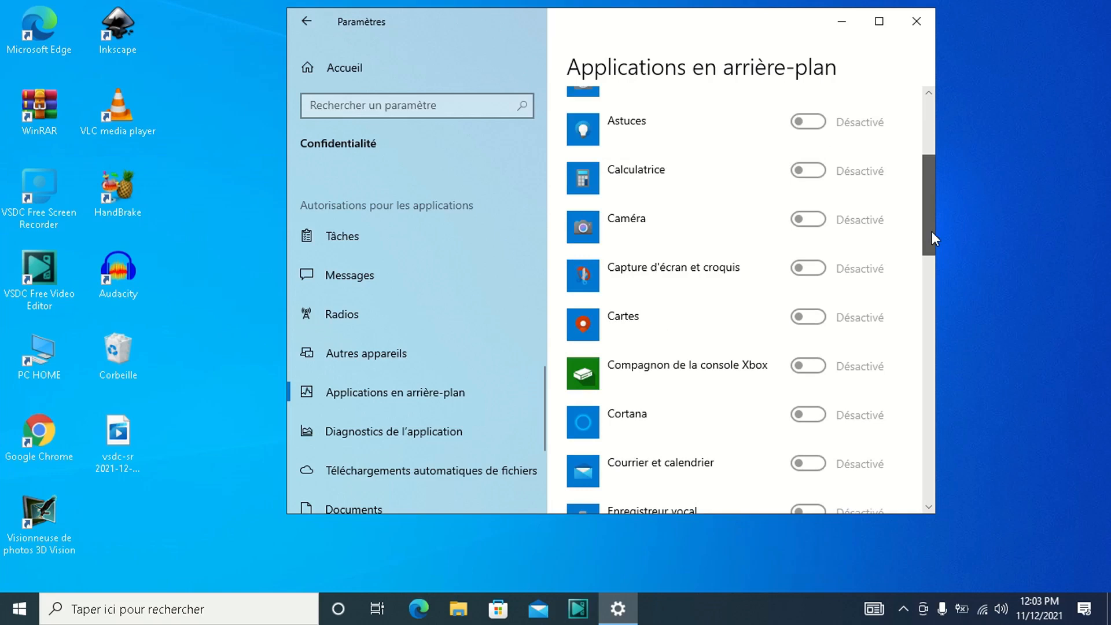
drag(932, 233, 925, 468)
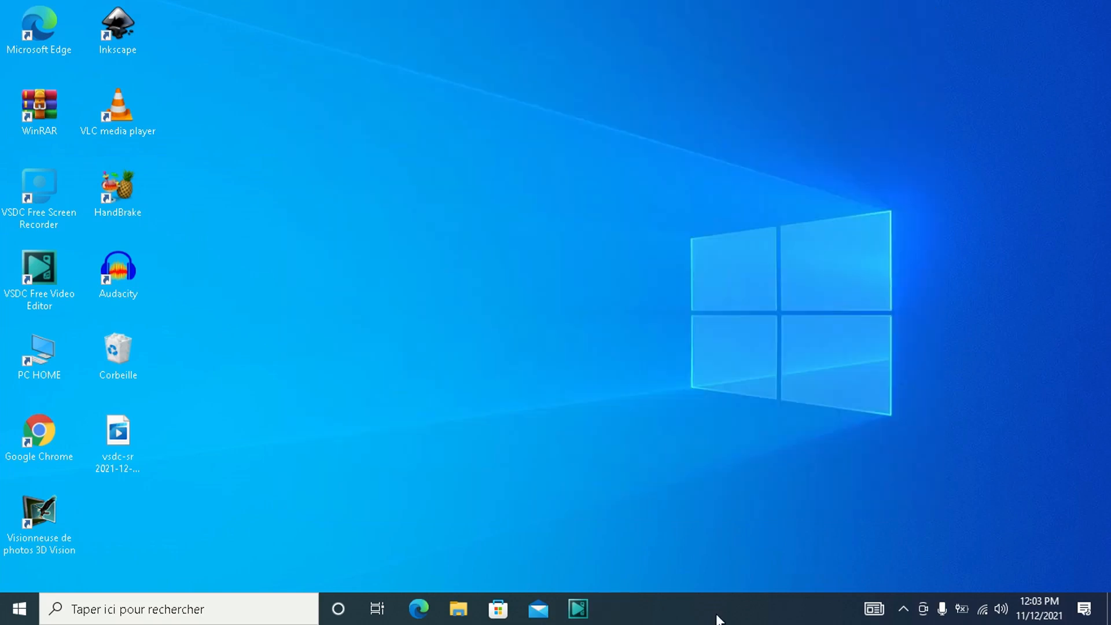
- Open Task Manager and show the list of startup programs (Démarrage)
right_click(761, 615)
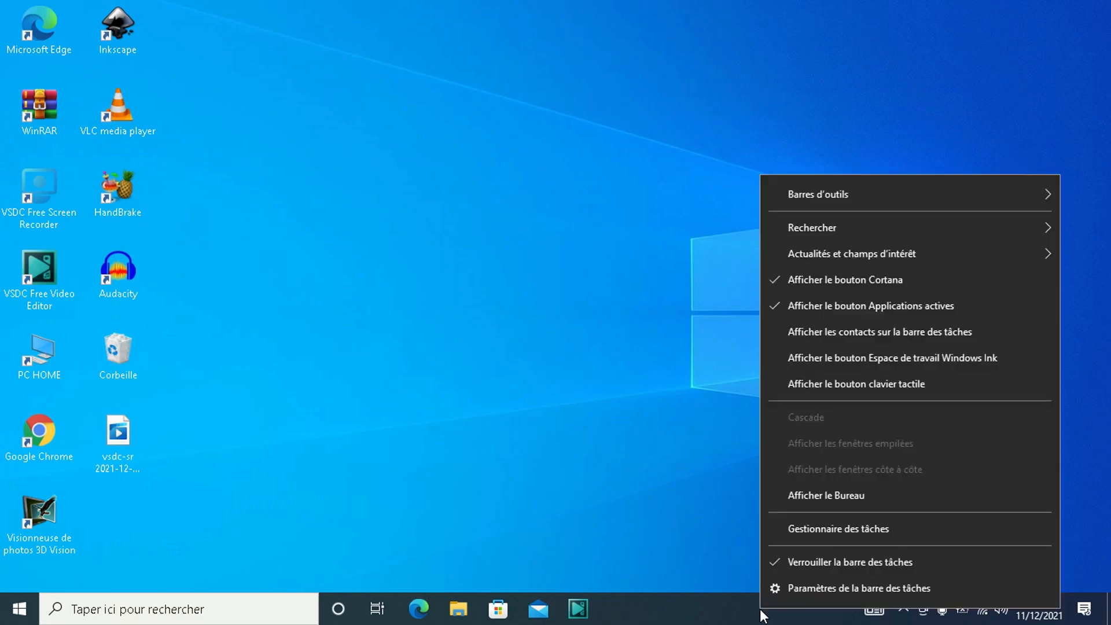
click(795, 536)
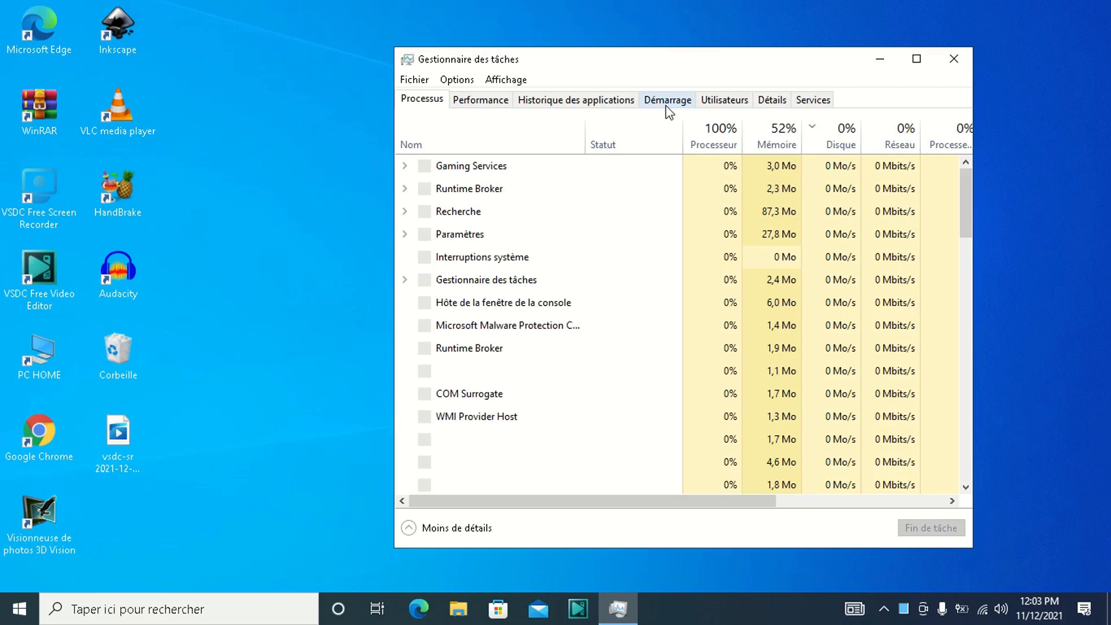
click(669, 102)
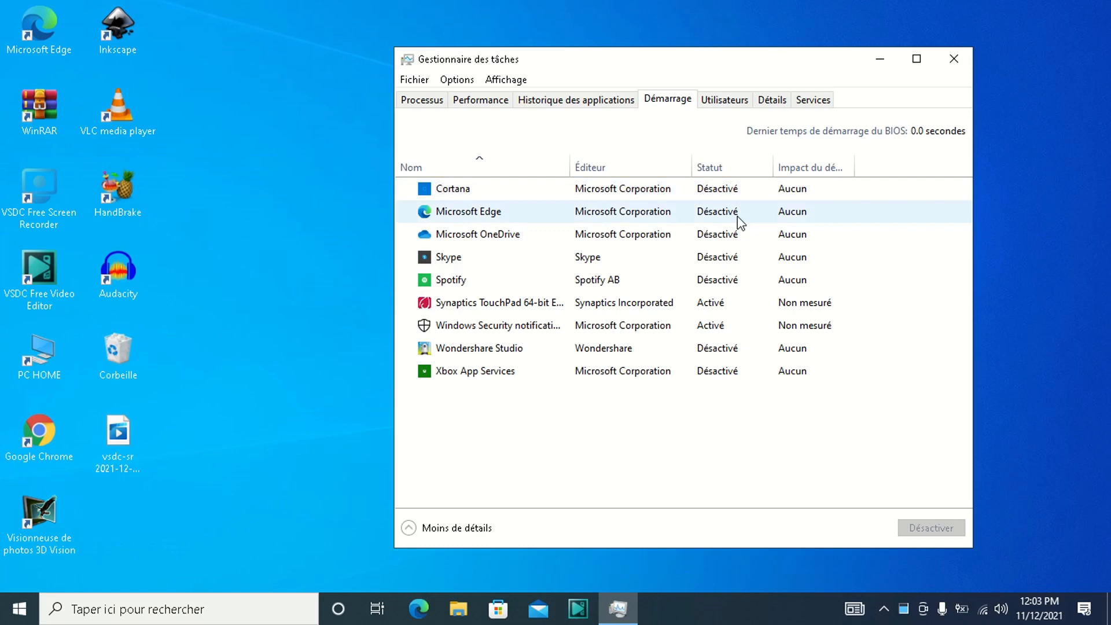
- Enable Cortana as a startup program, disable it again, and close Task Manager
click(738, 218)
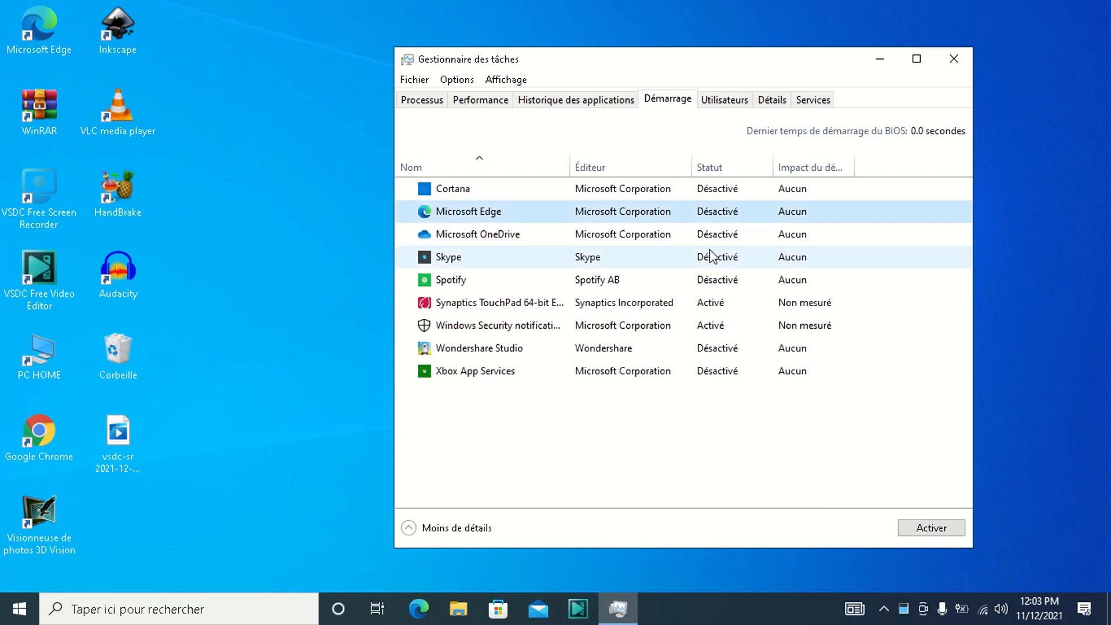
right_click(719, 197)
click(751, 210)
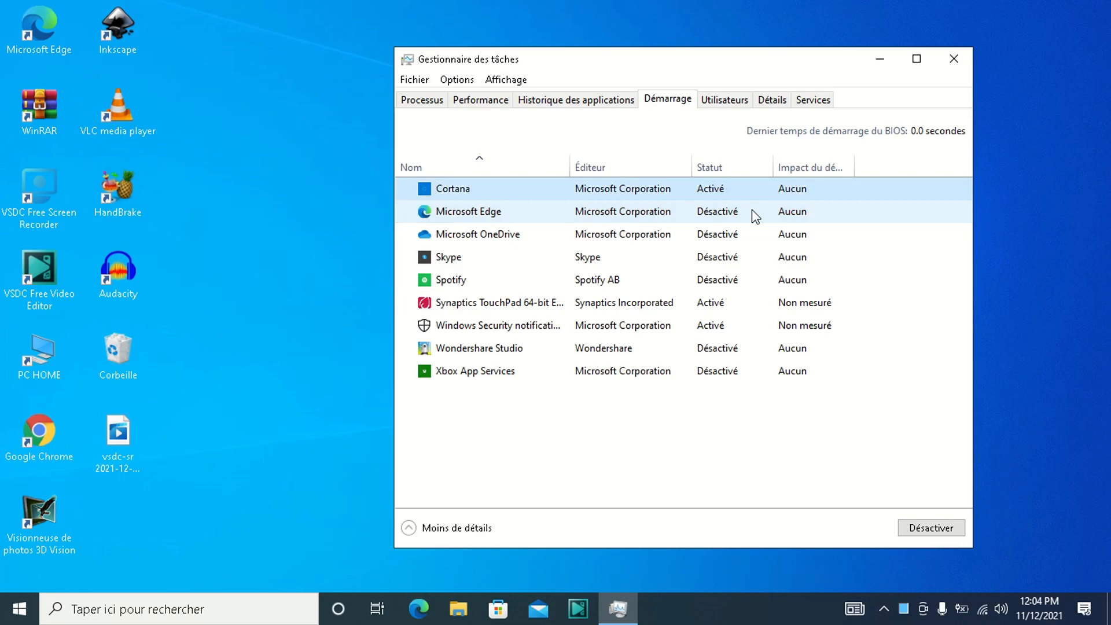
right_click(718, 188)
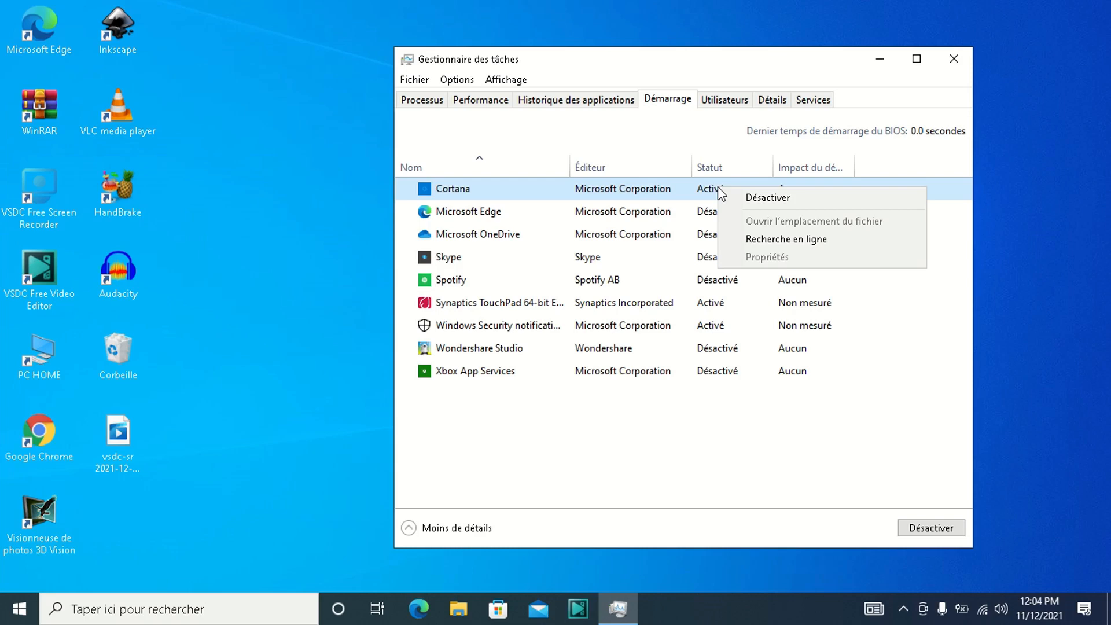
click(739, 199)
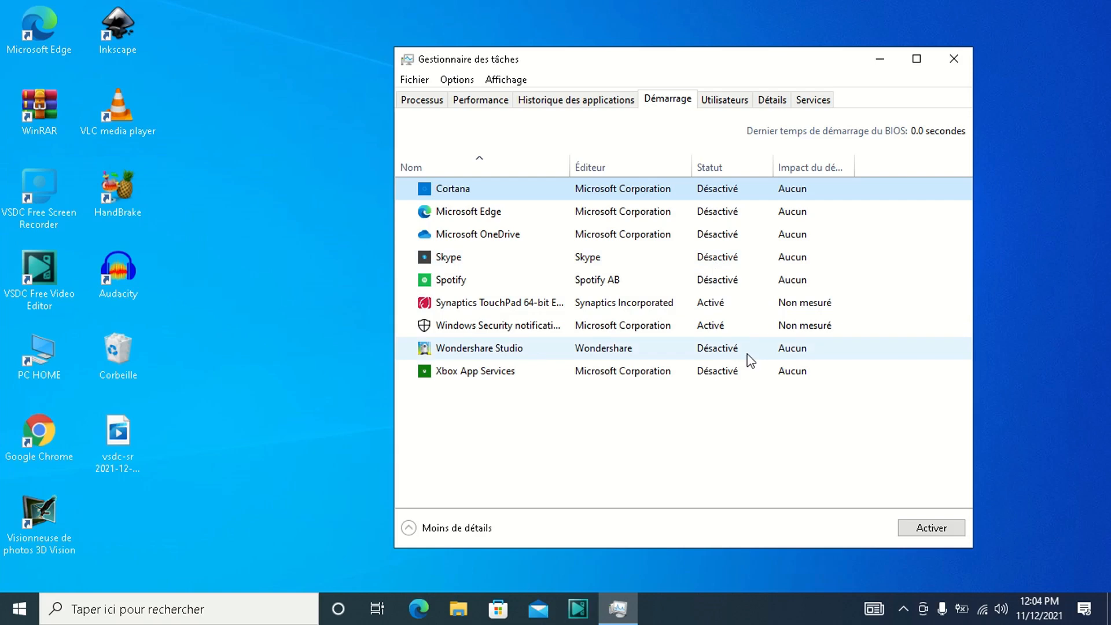
click(953, 59)
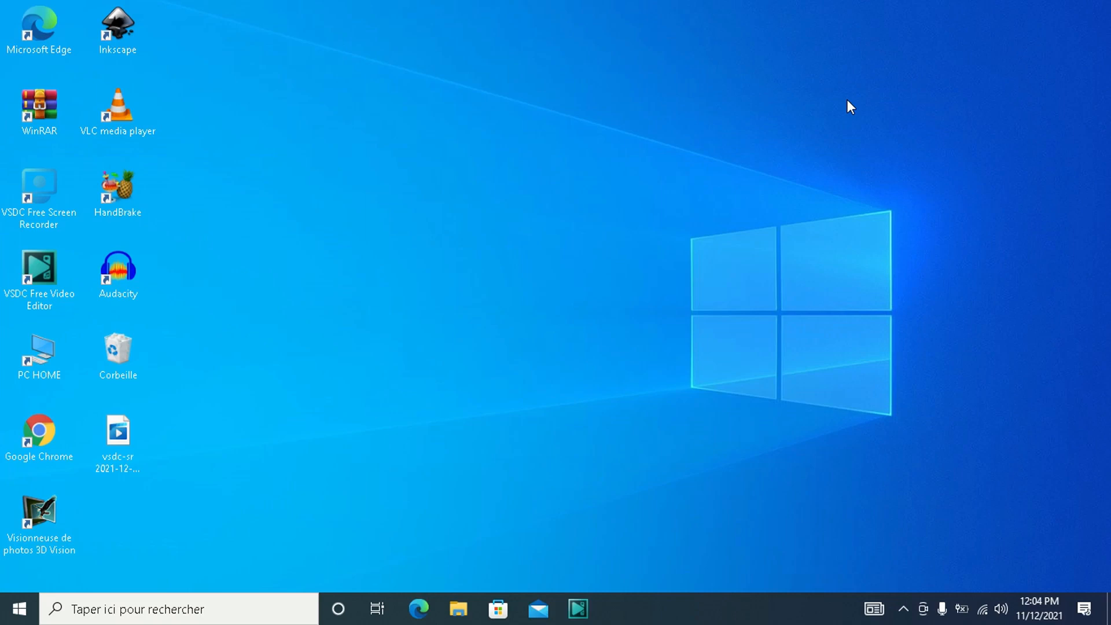
- Open Settings and show the About page (À propos de) in the System category (Système)
click(19, 608)
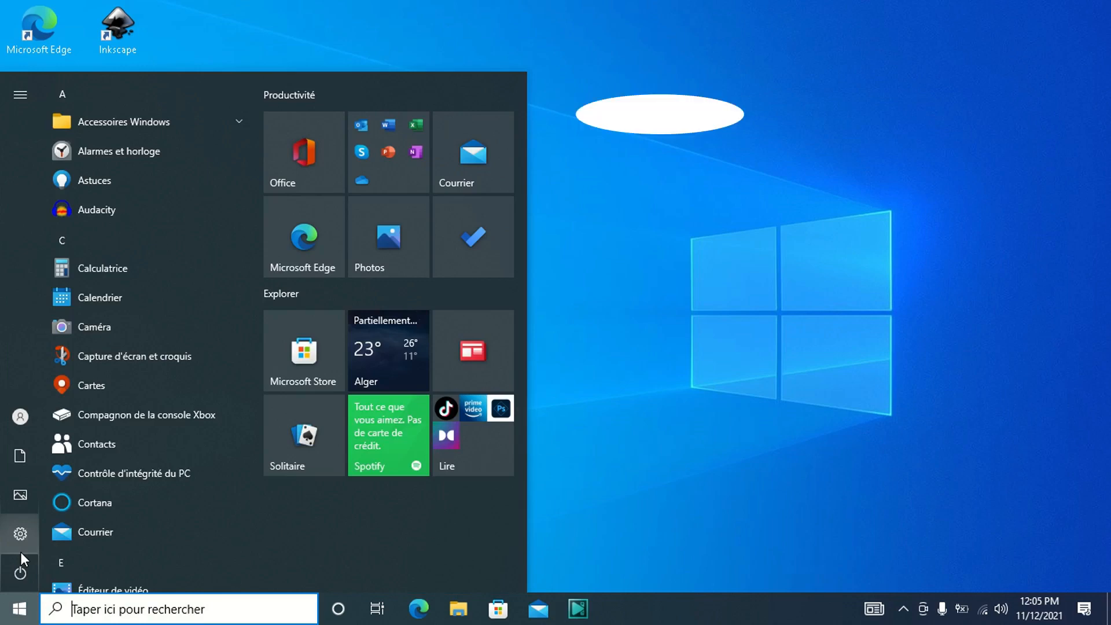
click(21, 550)
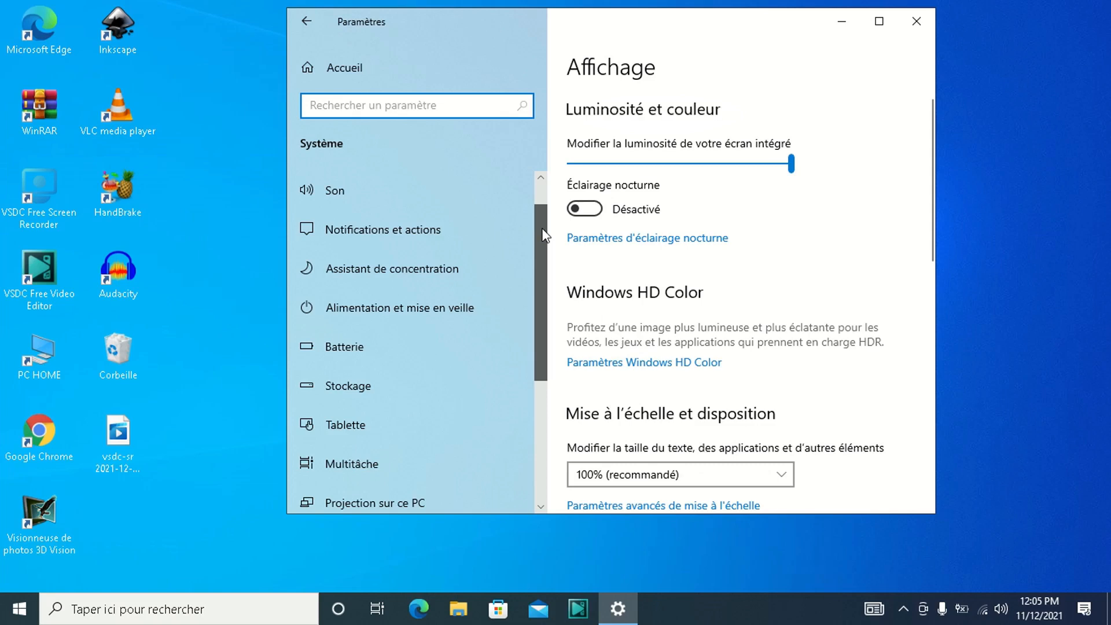
scroll(545, 235, down, 3)
click(366, 428)
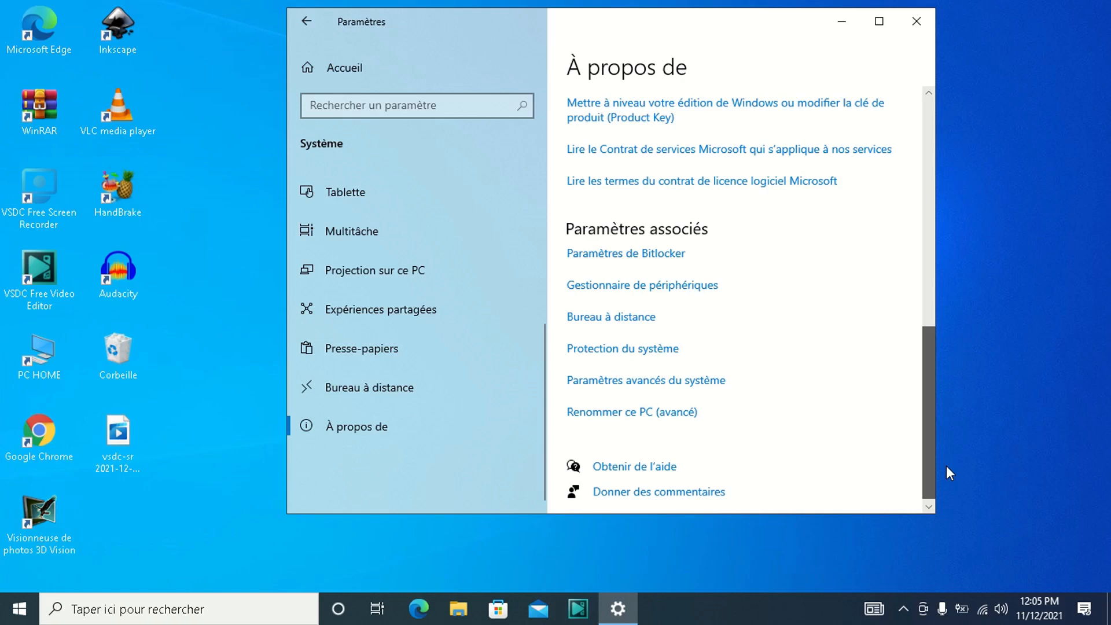
- Open the performance options from the advanced system settings and confirm the visual effects option "Ajuster afin d'obtenir les meilleures performances"
click(700, 379)
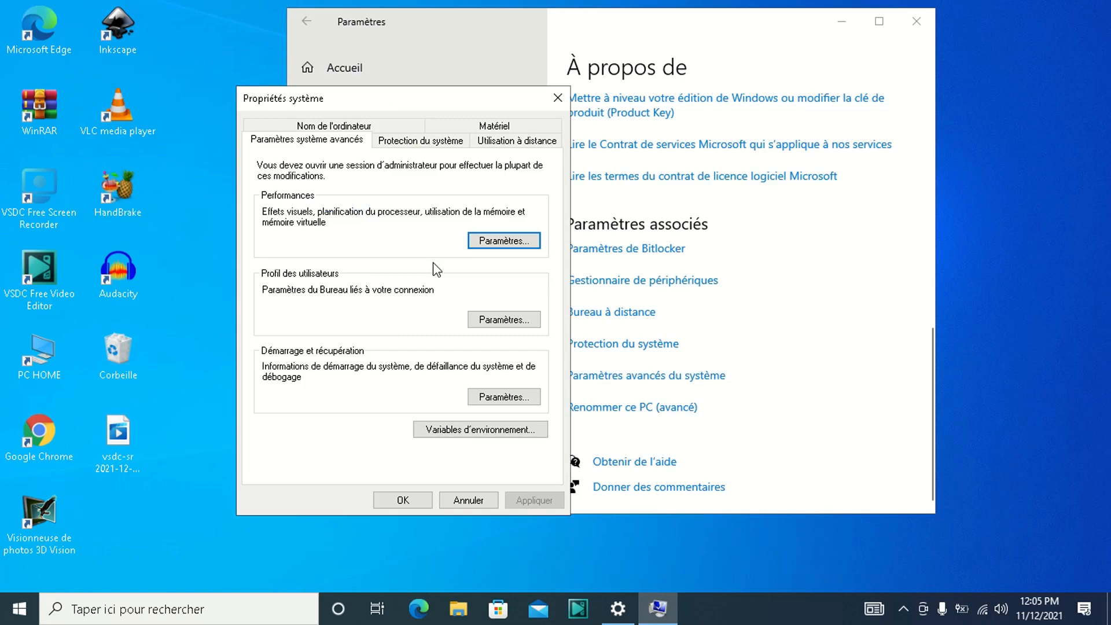
click(504, 240)
drag(472, 110, 489, 77)
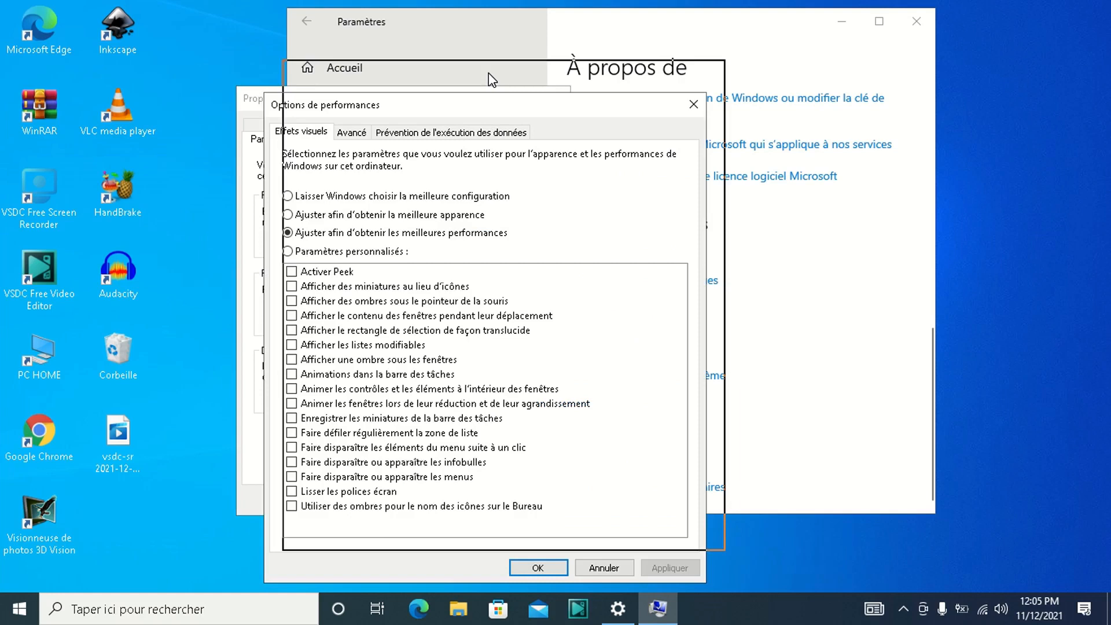
drag(488, 73, 482, 50)
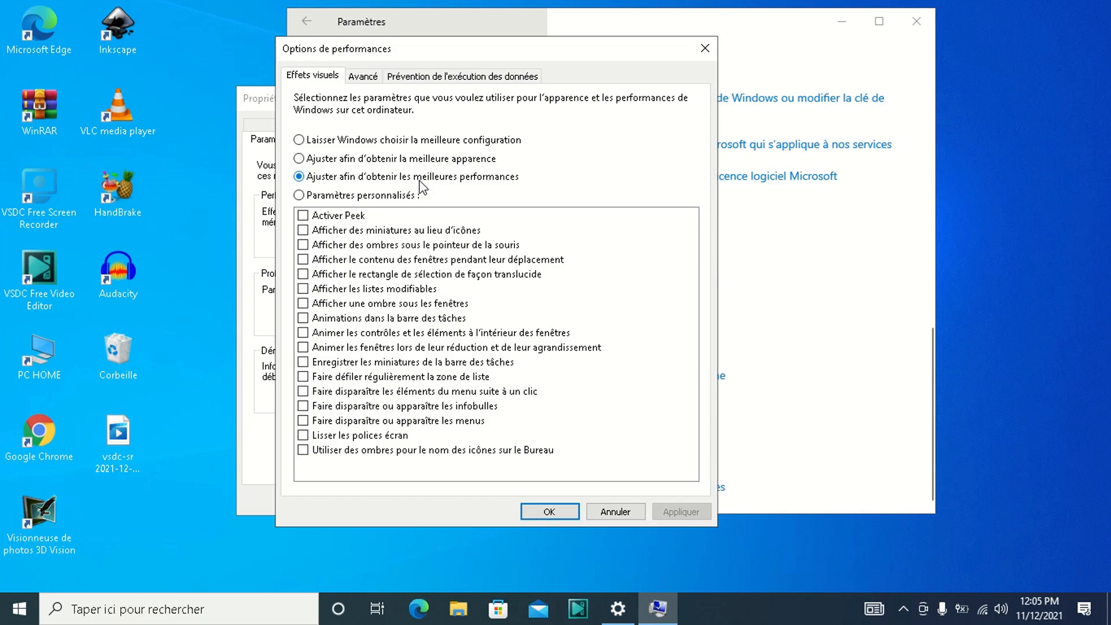
click(549, 512)
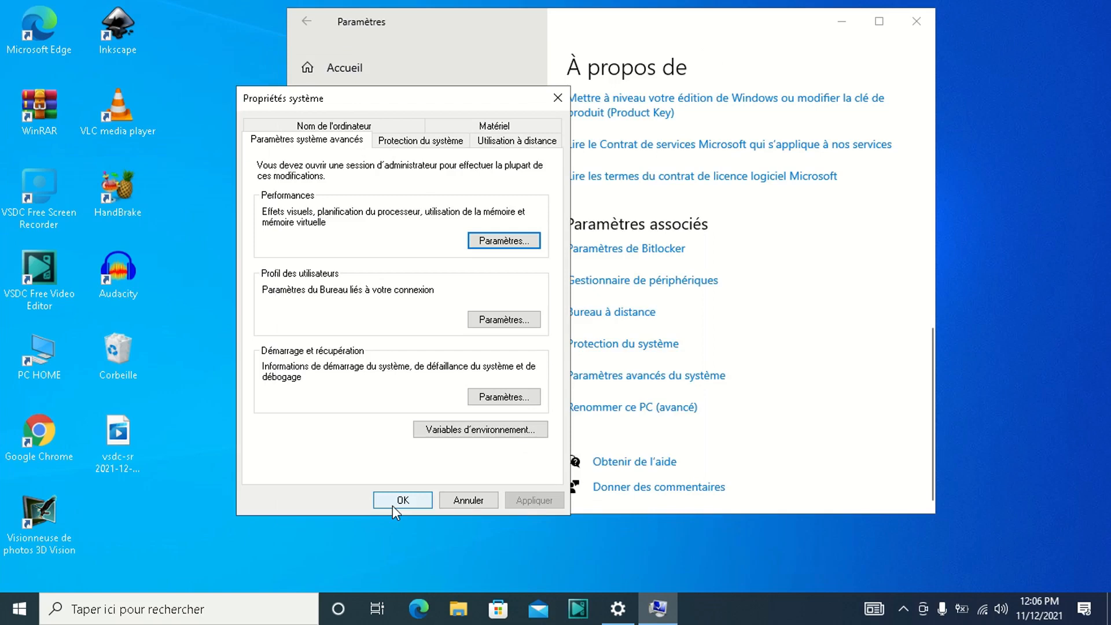